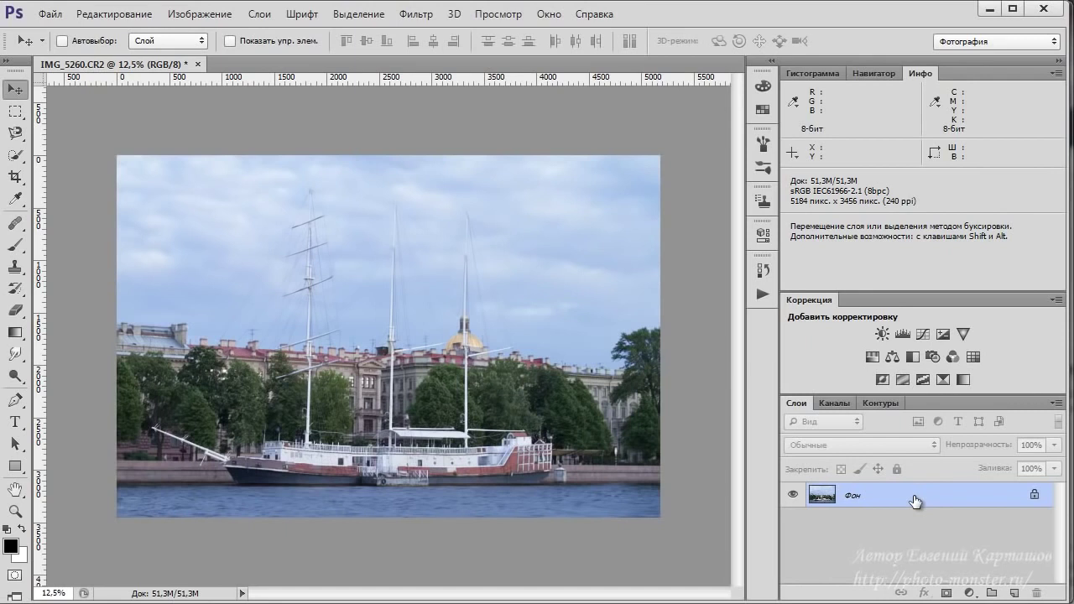
- Duplicate the background layer and apply the Average blur (Среднее) to the copy, checking it against the original photo
key(ctrl+j)
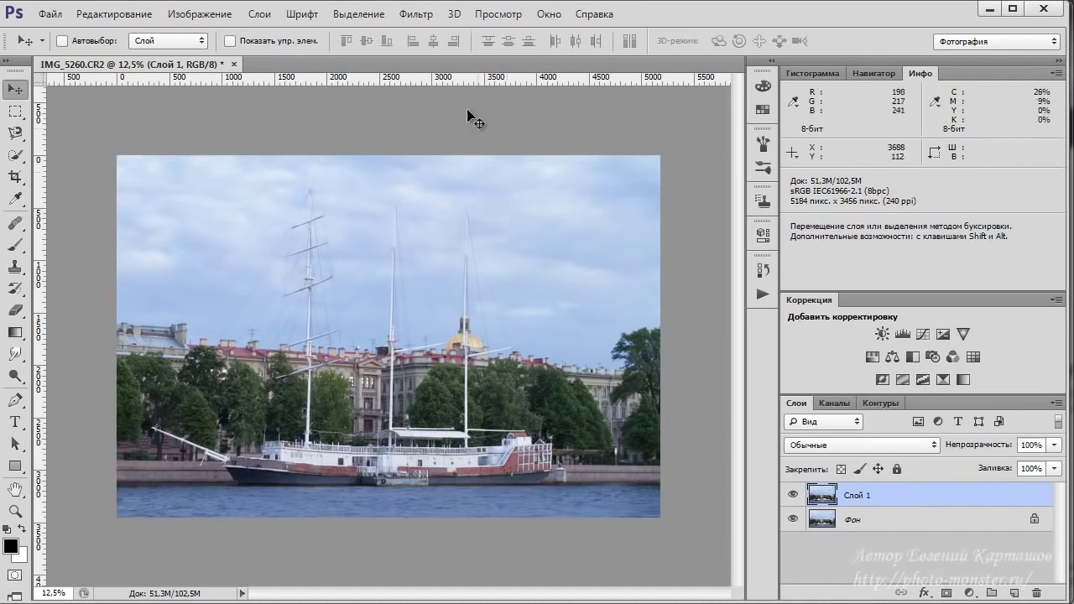
click(417, 14)
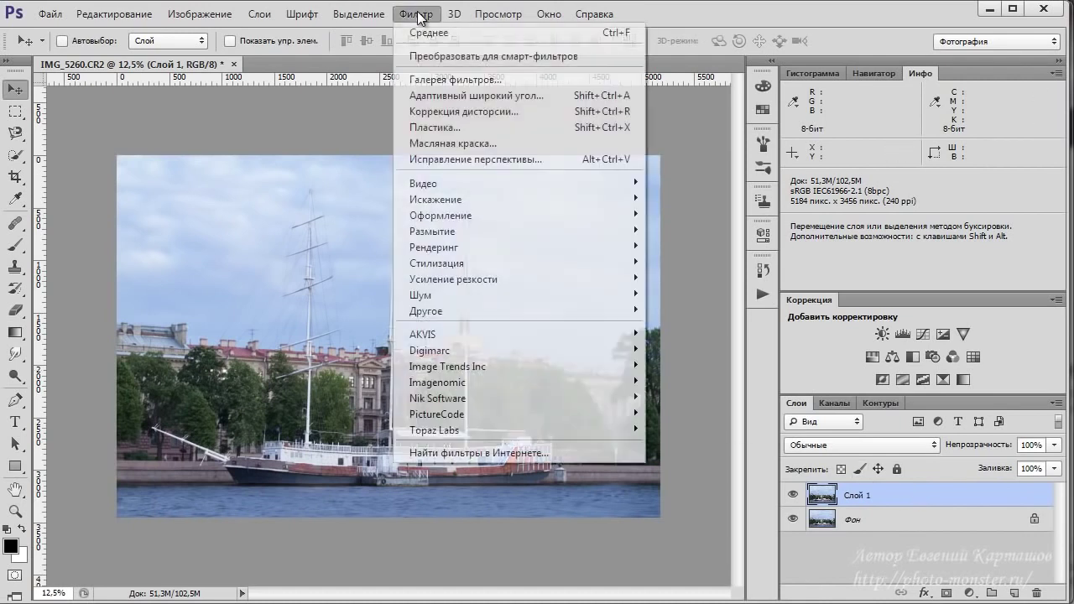
mouse_move(433, 232)
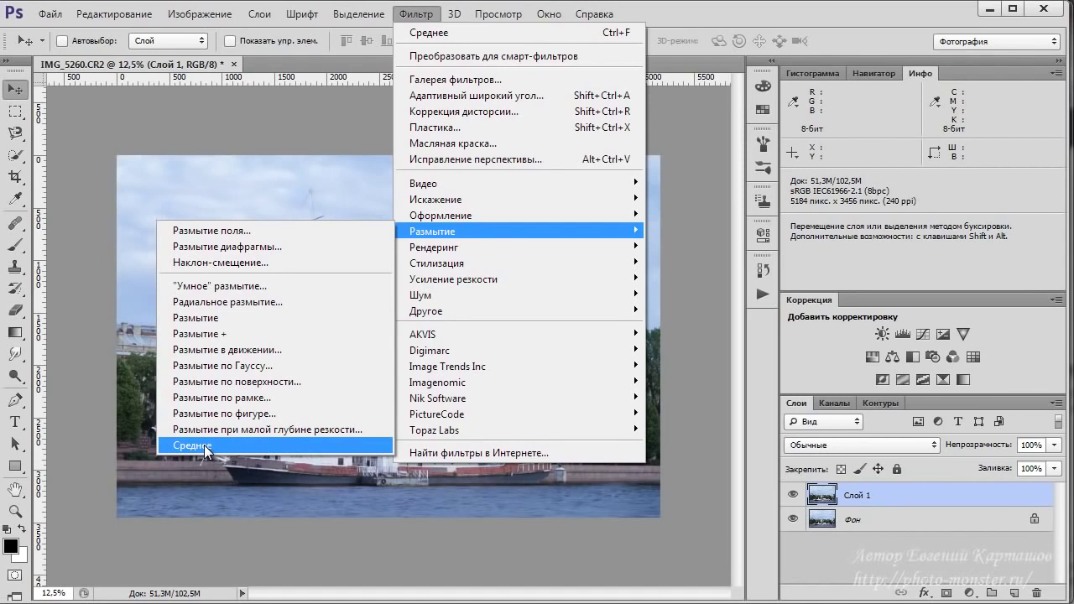
click(193, 446)
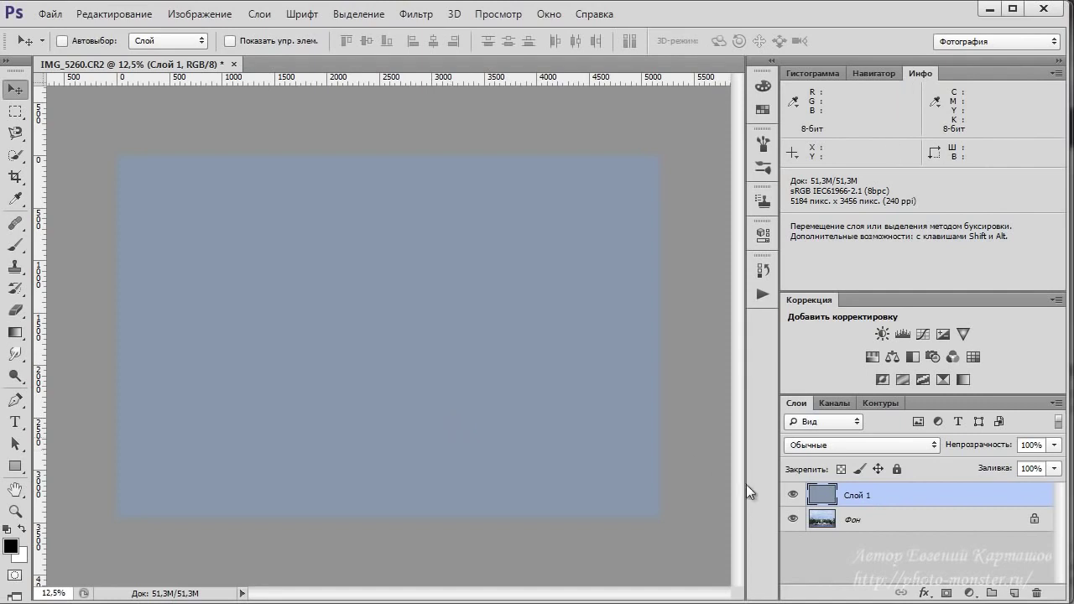
click(792, 495)
click(792, 495)
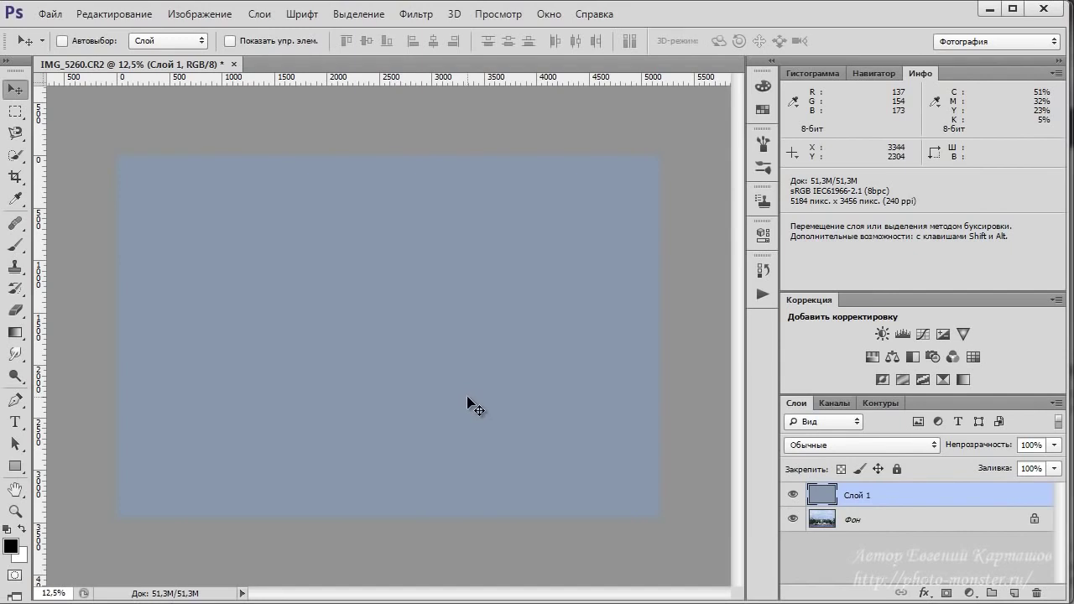
- Invert the averaged layer's colour and set its blend mode to Overlay (Перекрытие), comparing the photo with and without it
key(ctrl+i)
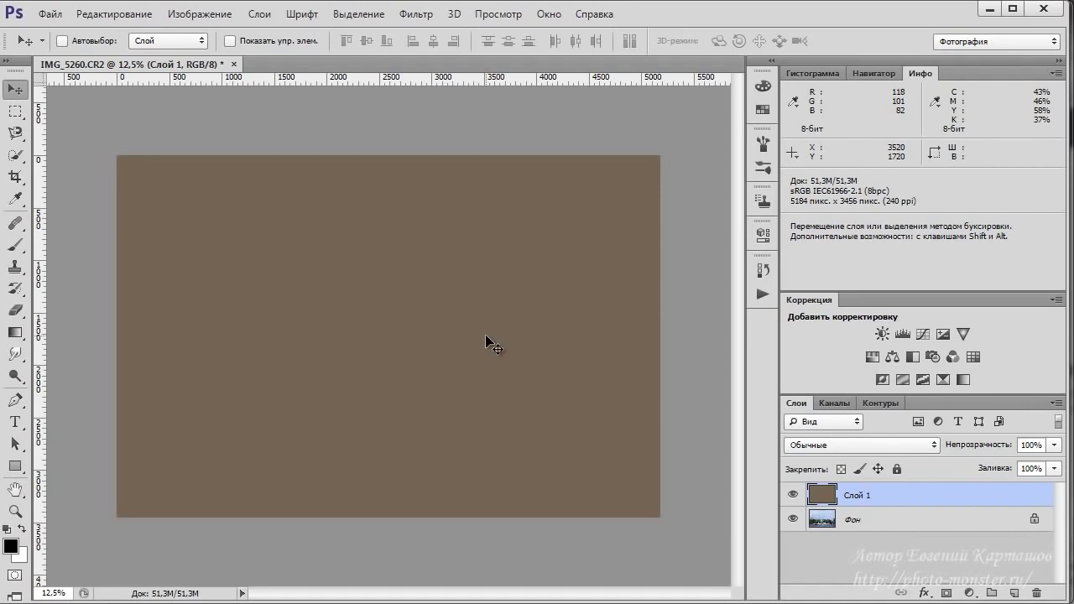
click(871, 442)
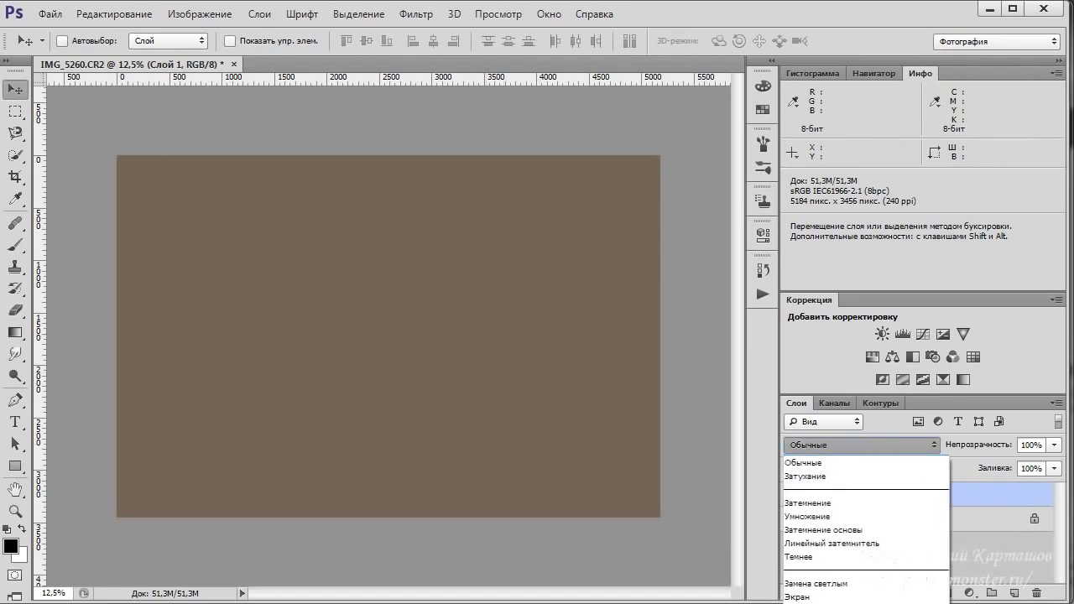
click(813, 600)
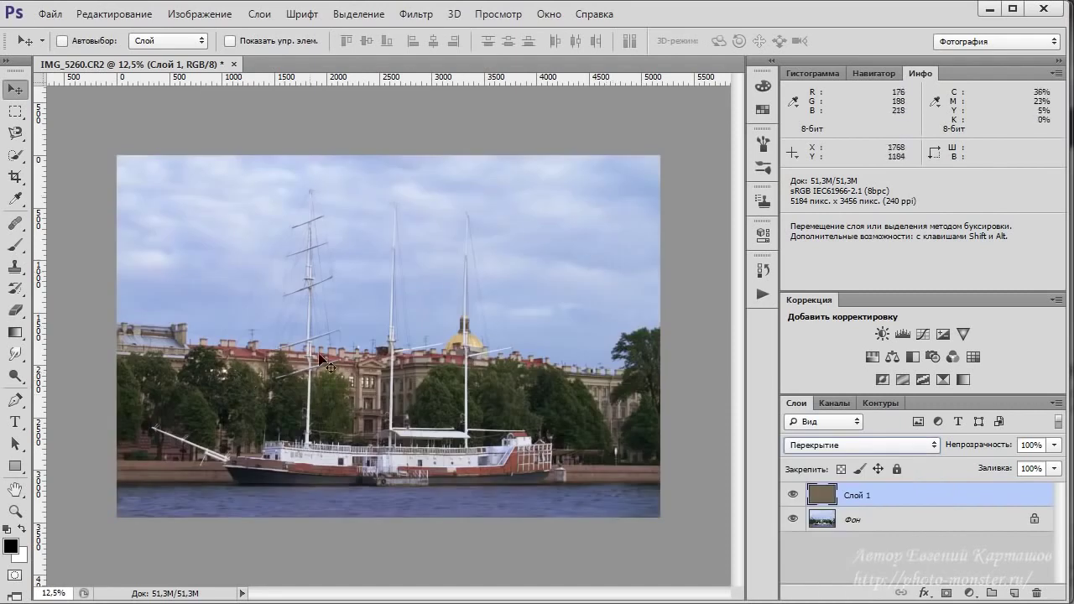
click(791, 496)
click(791, 496)
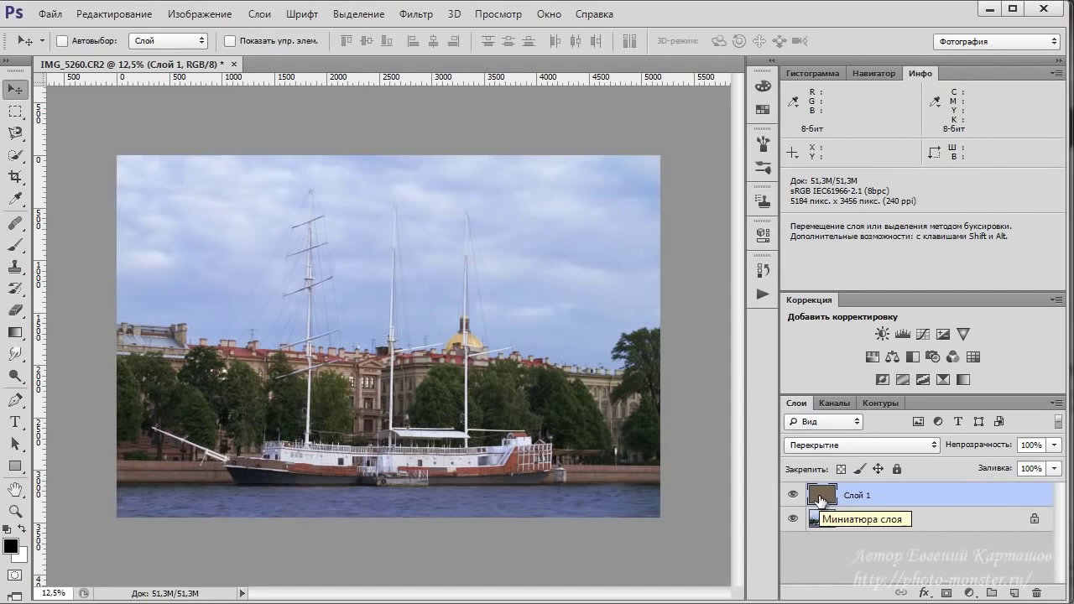
- Add a new layer above the brown layer and fill it with 50% gray (50% серого)
click(1014, 594)
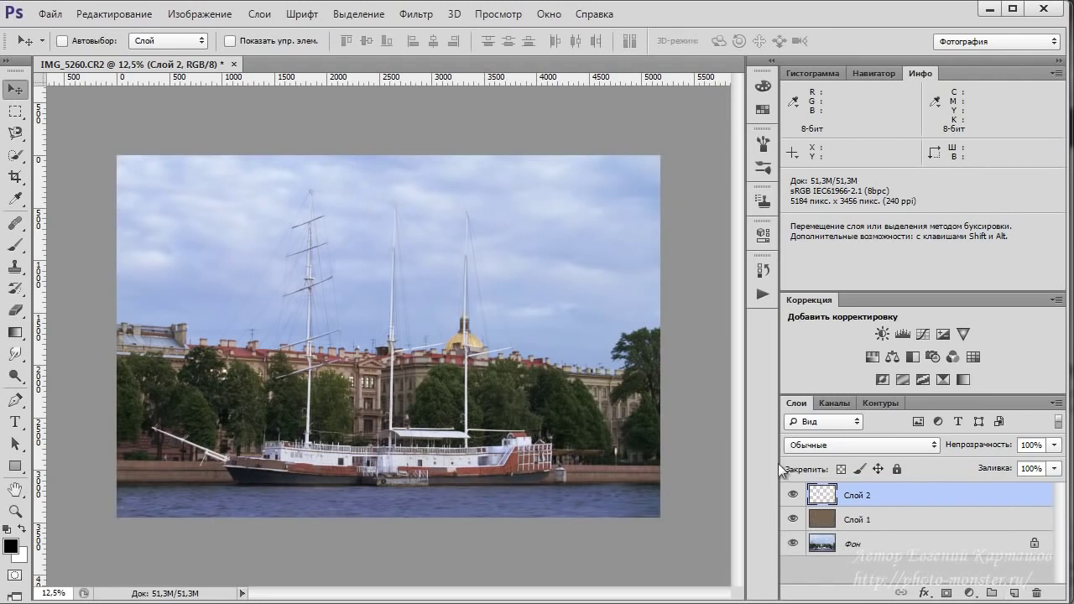
click(133, 16)
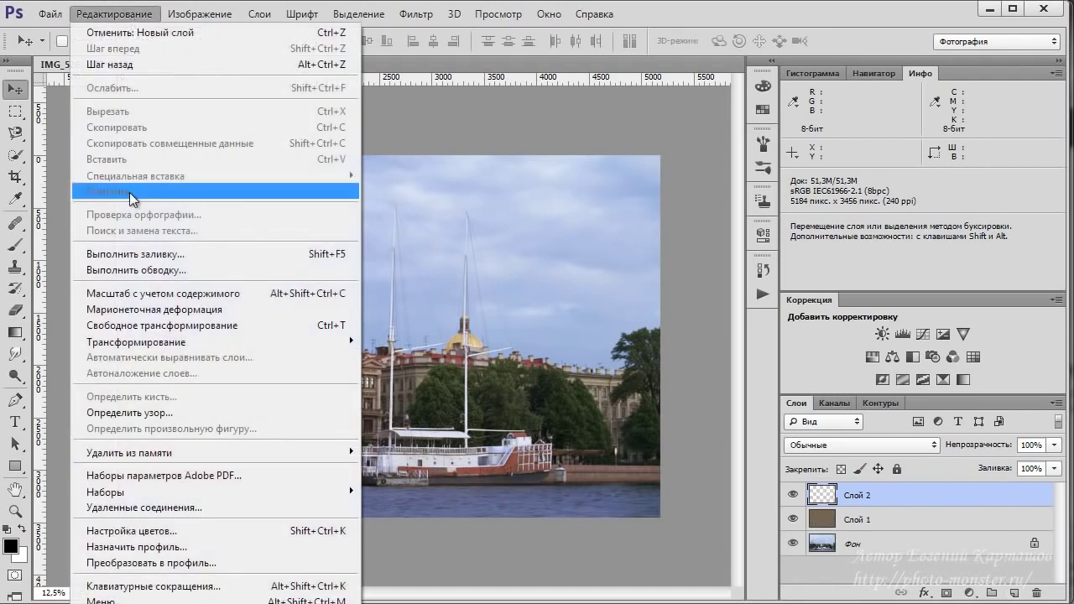
click(141, 259)
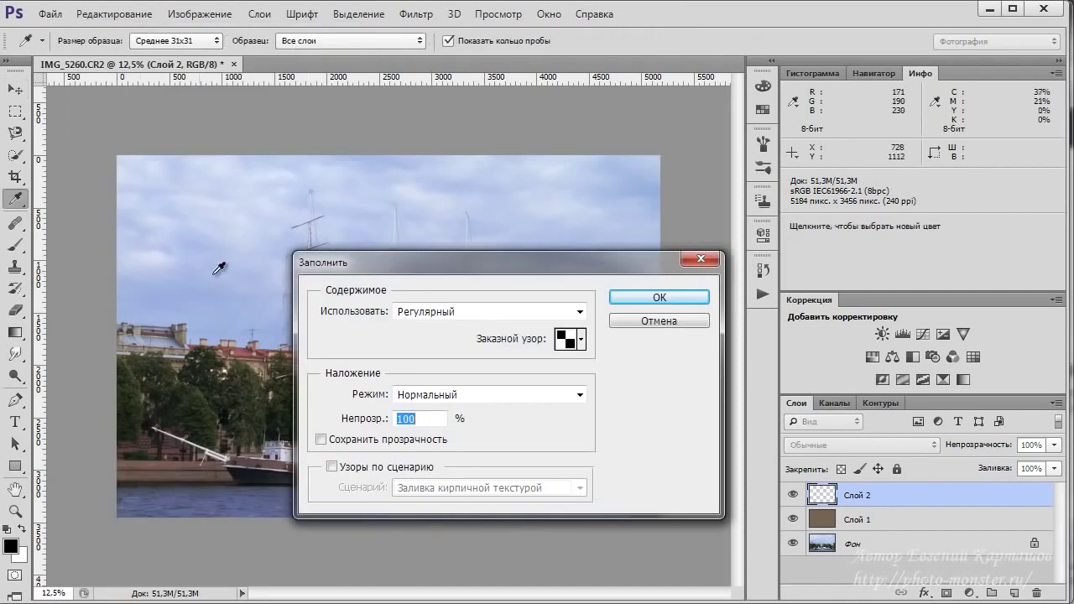
click(576, 313)
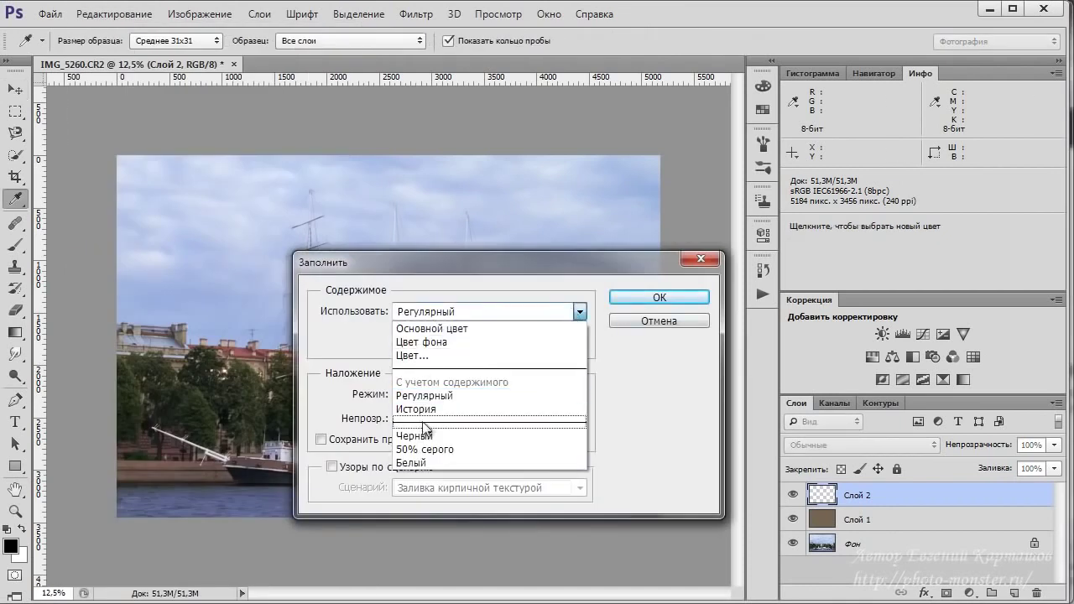
click(426, 443)
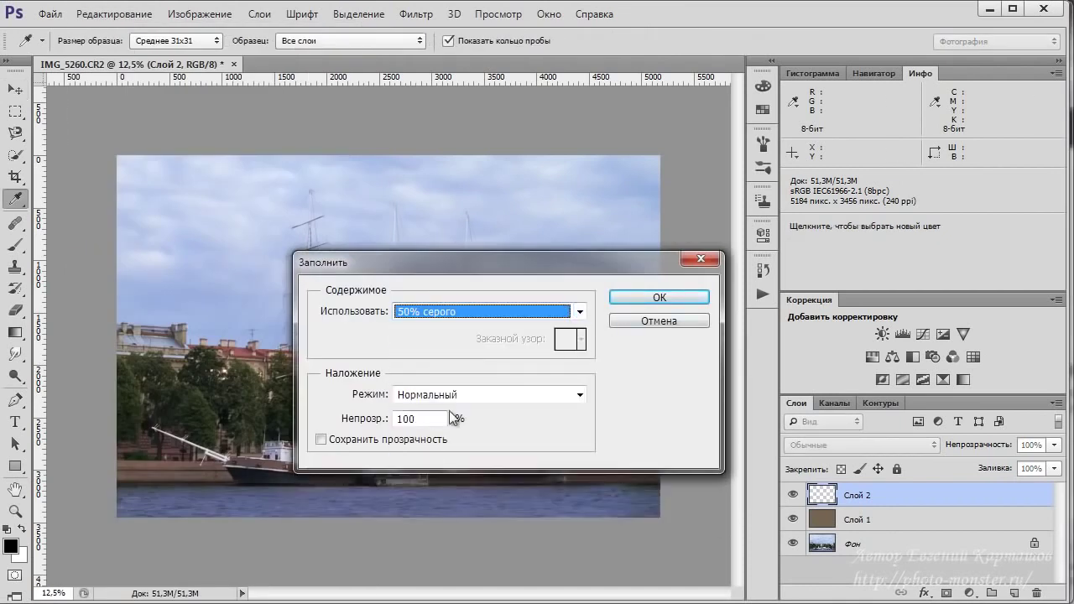
click(642, 299)
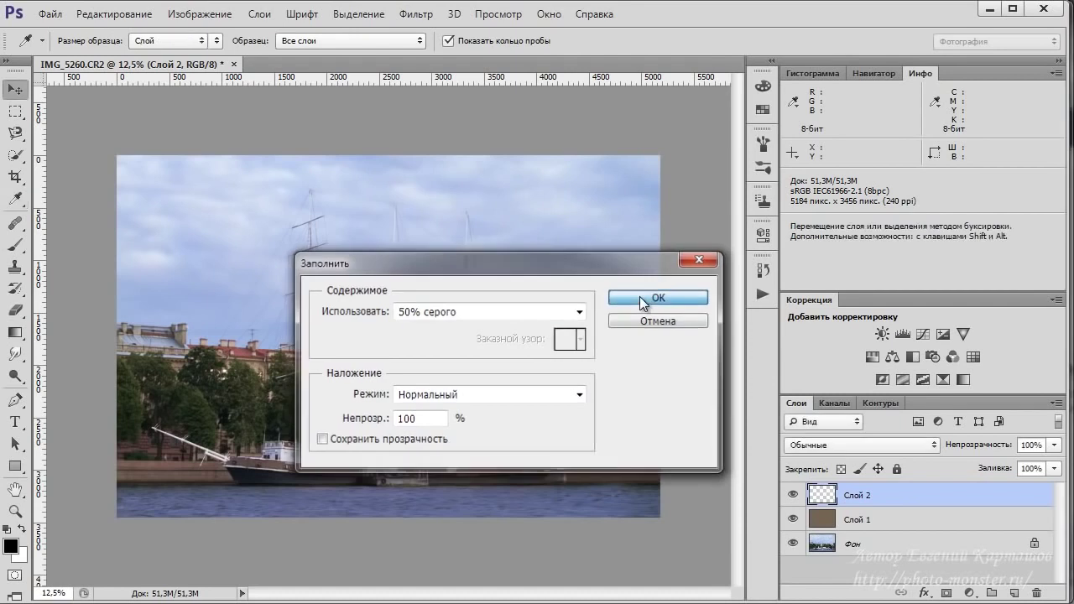
key(v)
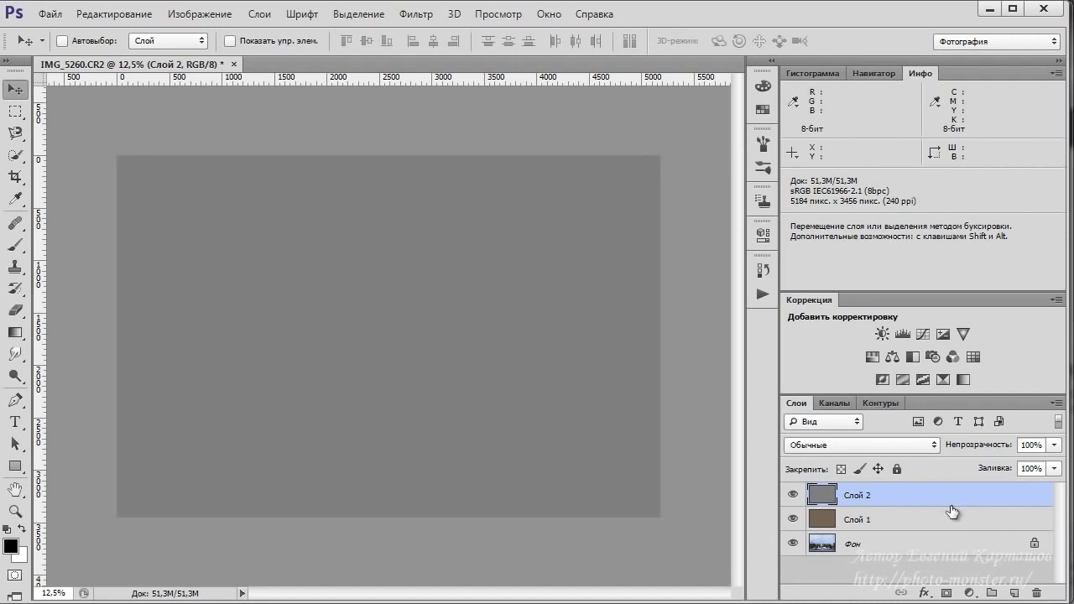
- Clip the gray layer to the brown layer and set its blend mode to Luminosity (Яркость), comparing before and after
drag(953, 512, 951, 501)
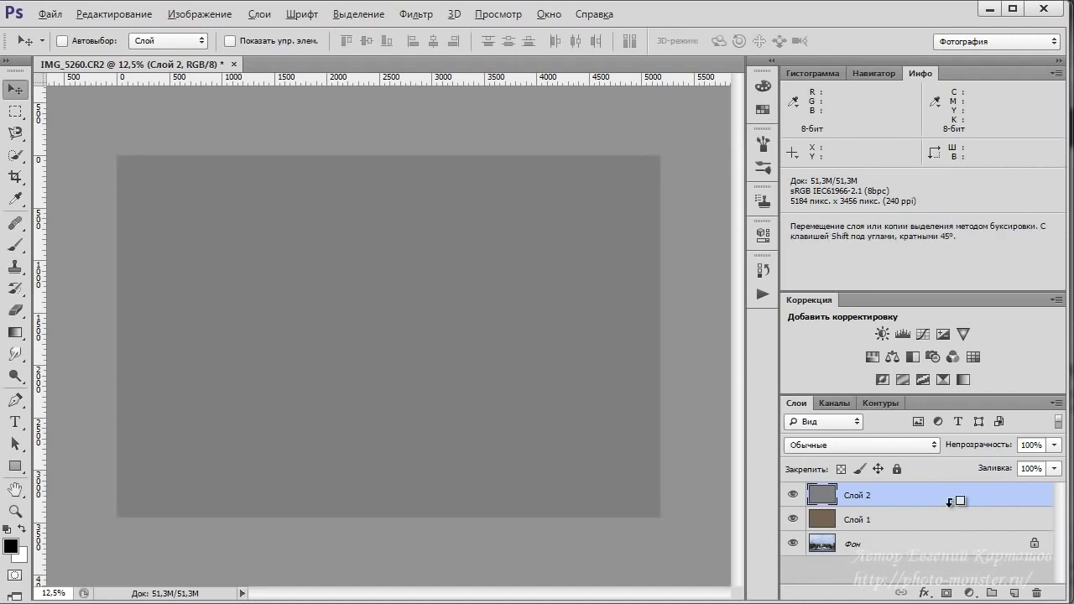
alt+click(950, 502)
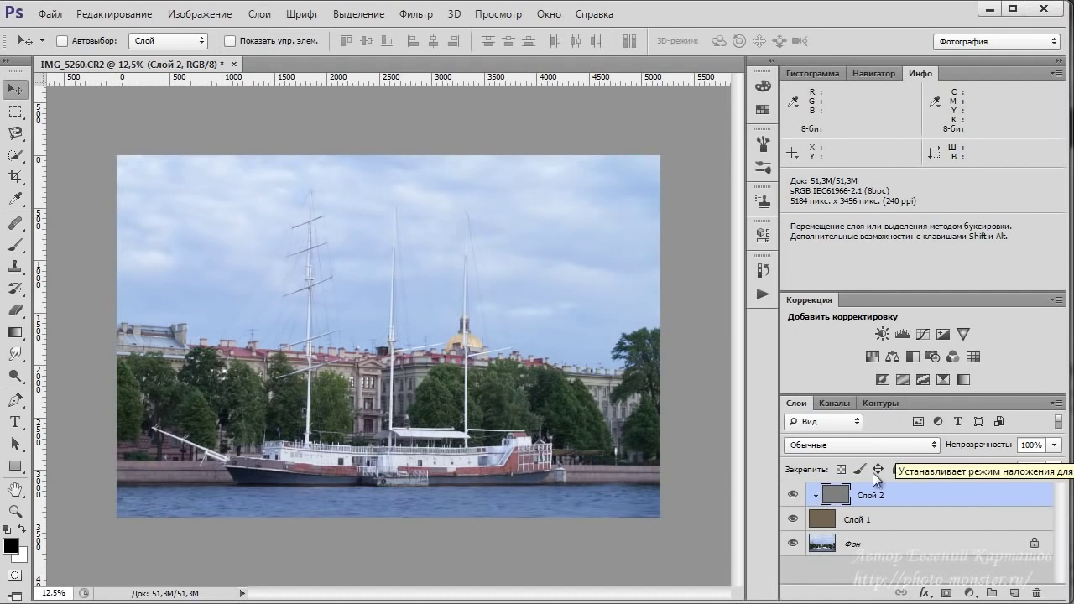
click(856, 444)
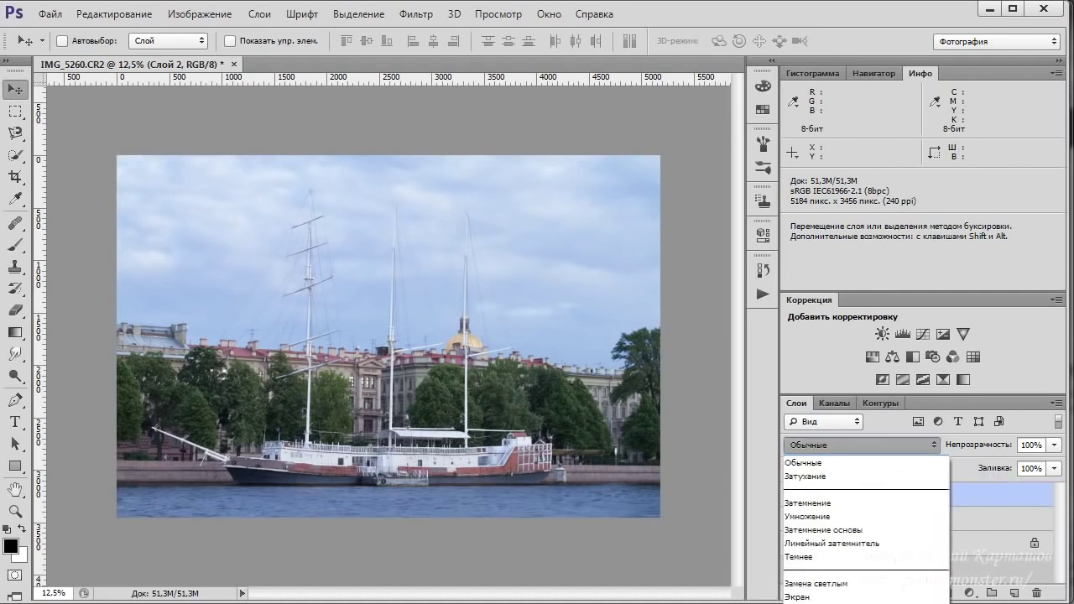
click(809, 598)
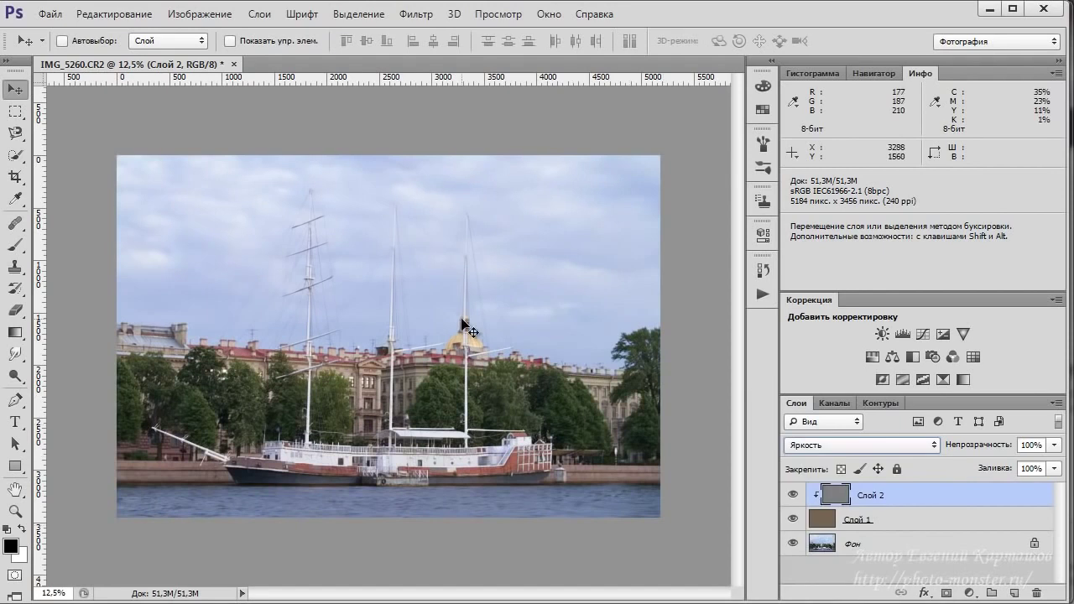
click(793, 497)
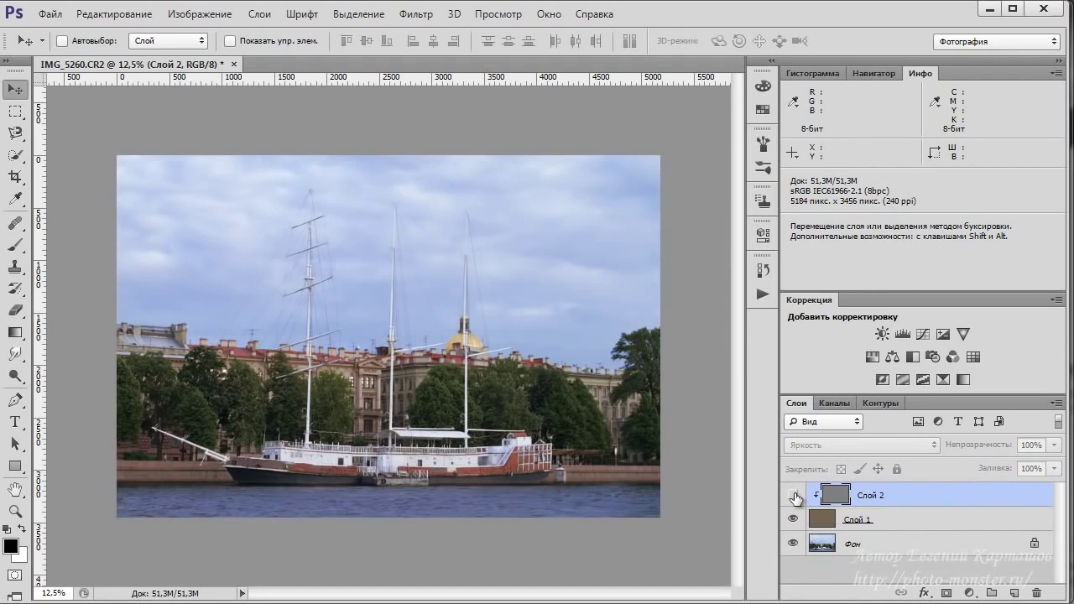
click(793, 497)
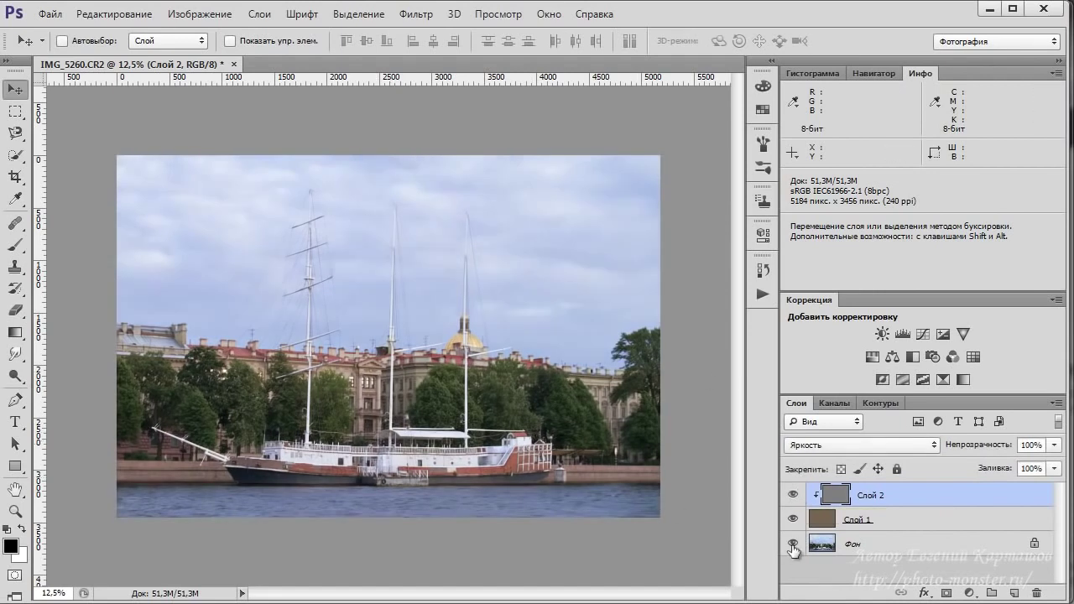
key(alt)
- Group the gray and brown layers and compare the photo with the group hidden and shown, keeping the group's opacity at 100%
shift+click(924, 524)
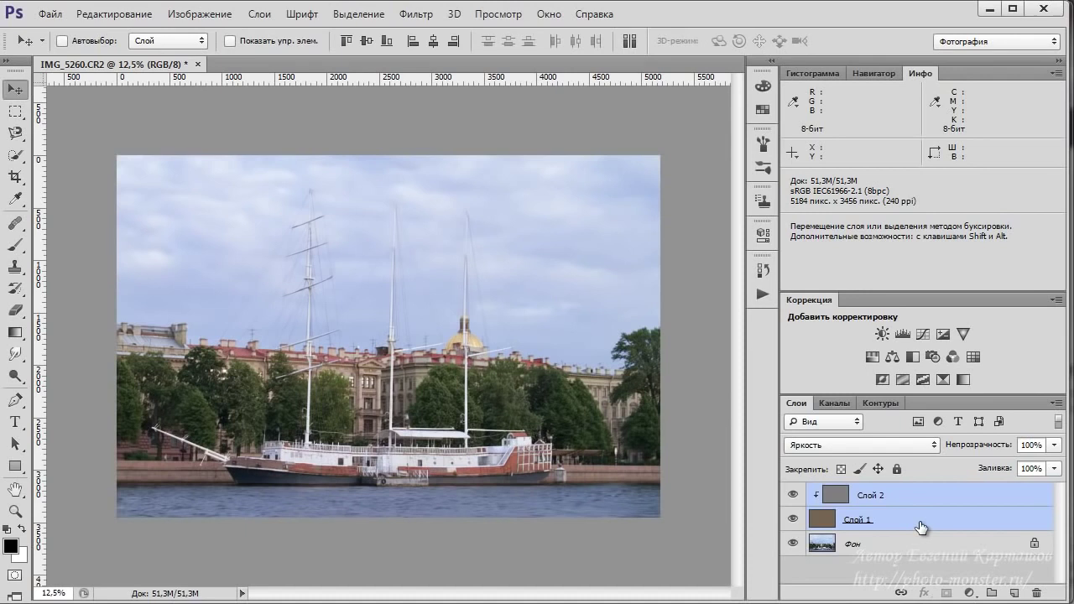
key(ctrl+g)
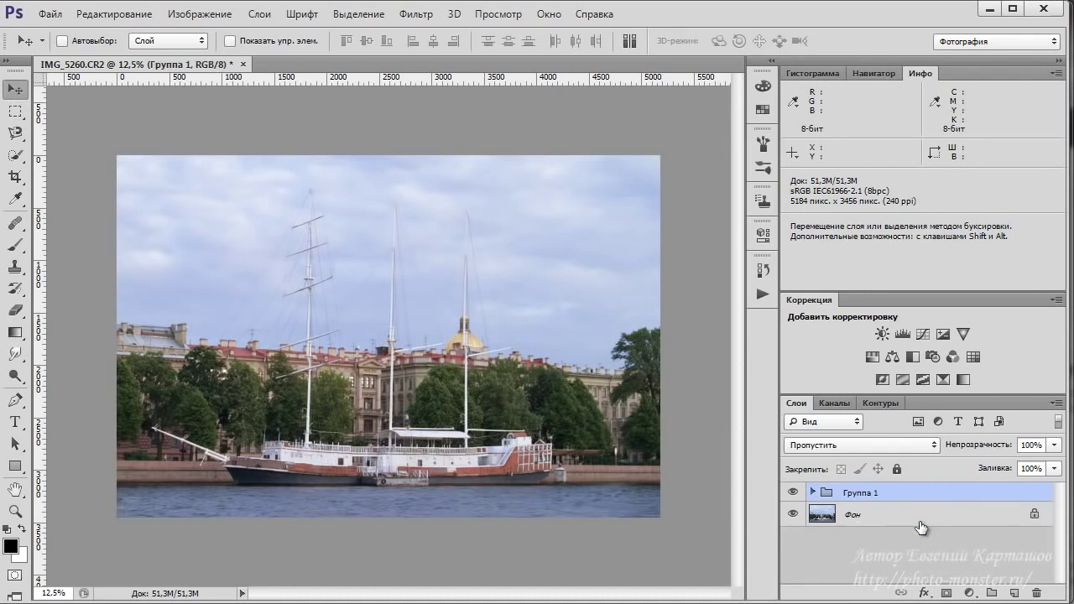
click(792, 492)
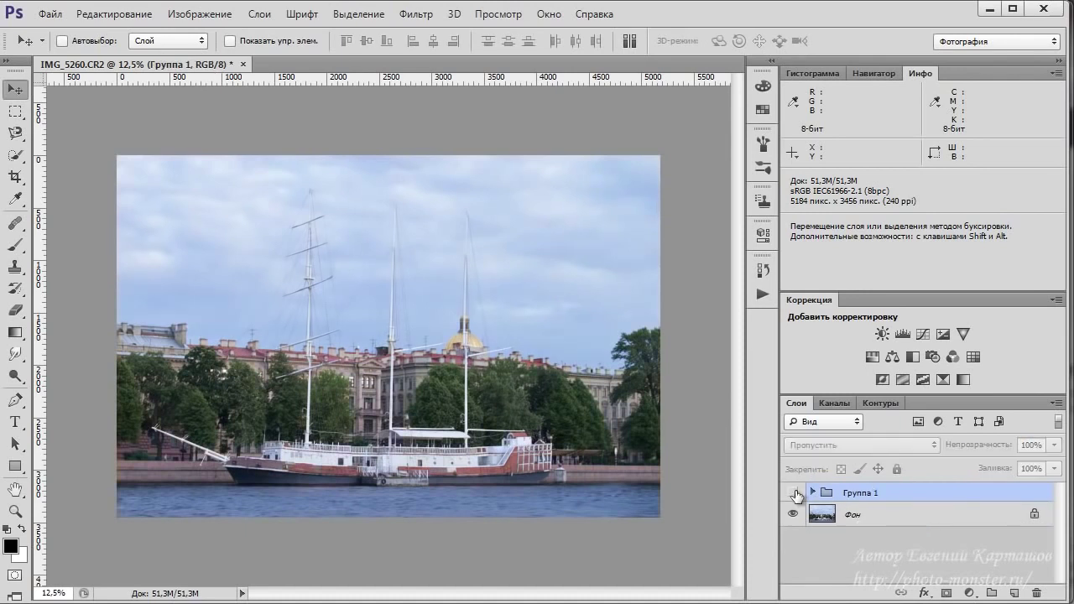
click(792, 493)
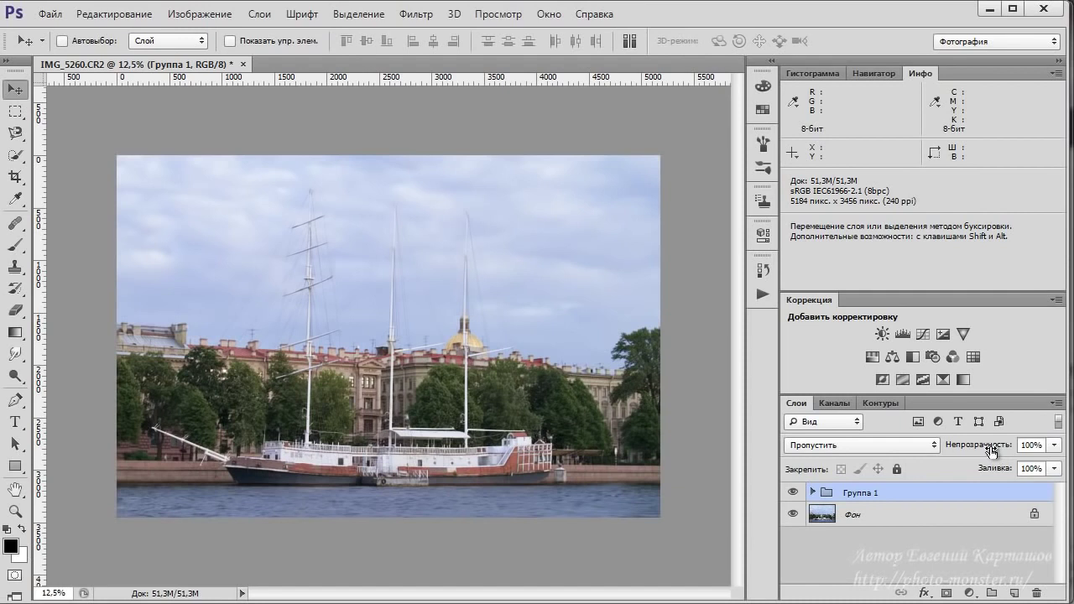
drag(992, 451, 1035, 448)
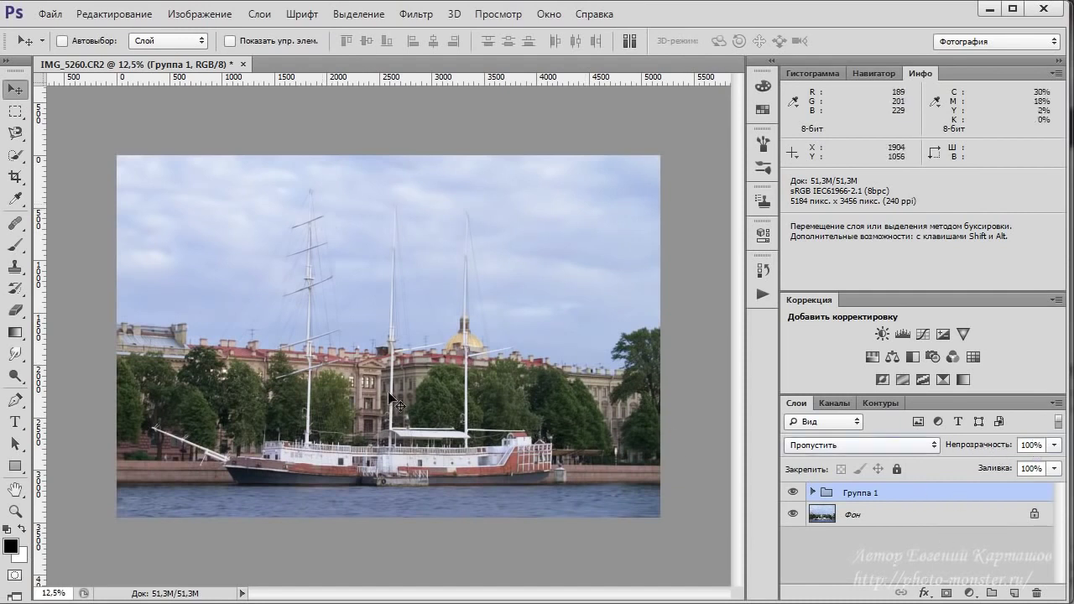
- Duplicate the correction group and set the copy's opacity to 71%
drag(1002, 500, 1015, 593)
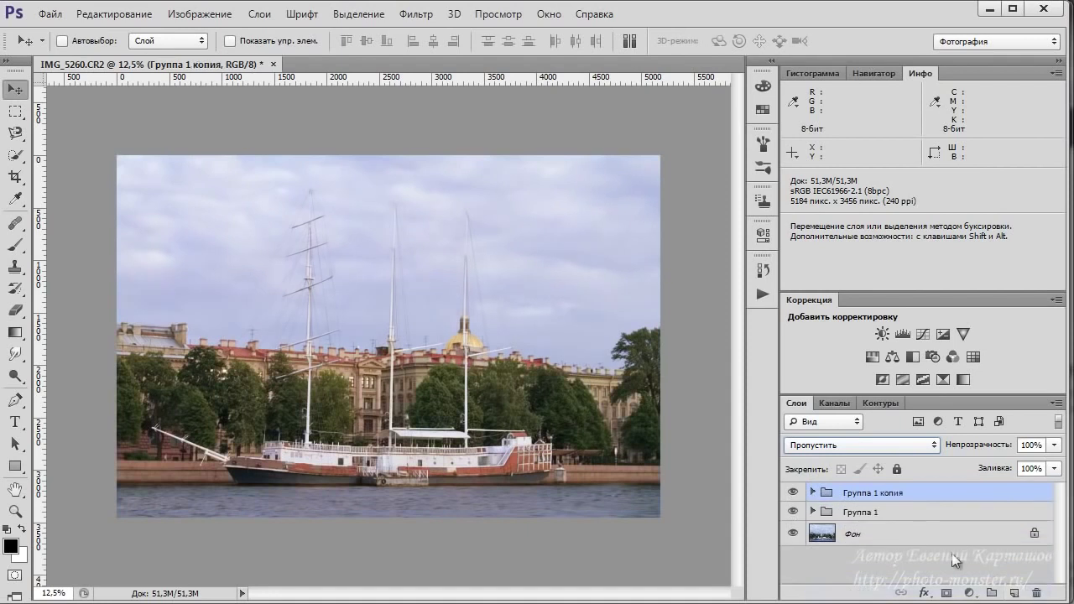
mouse_move(952, 444)
mouse_down()
mouse_move(977, 448)
mouse_move(952, 450)
mouse_up()
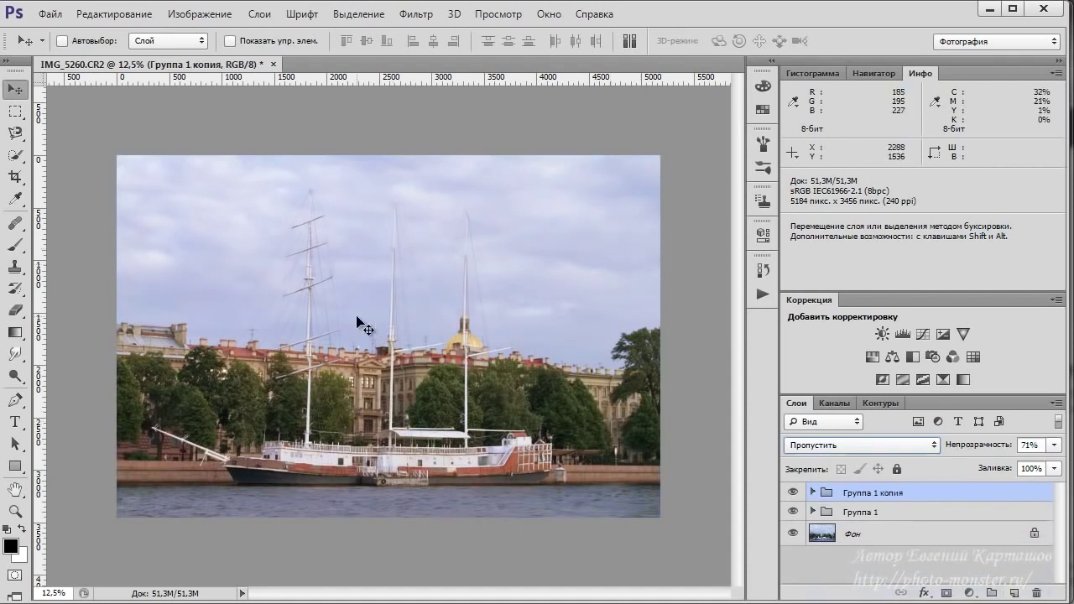